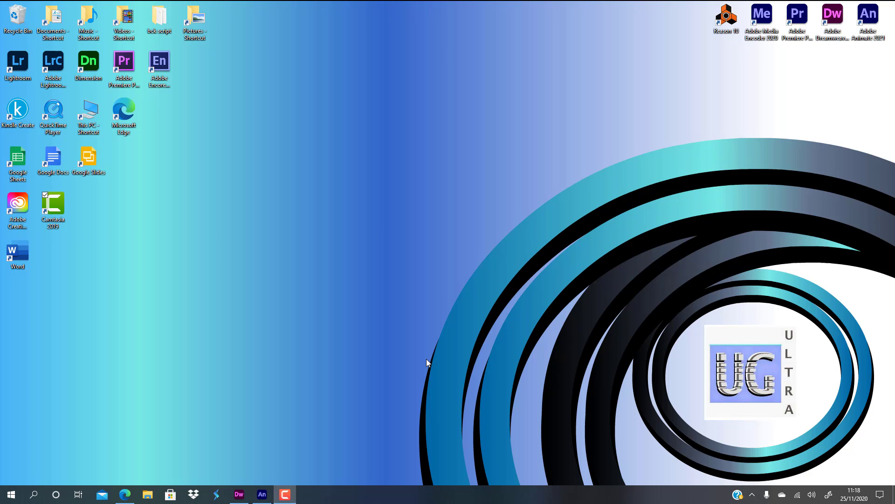
Bring Dreamweaver's Ultragene index.html up in Design view and scroll through the page and back to the top.
{"action": "left_click", "coordinate": [245, 495]}
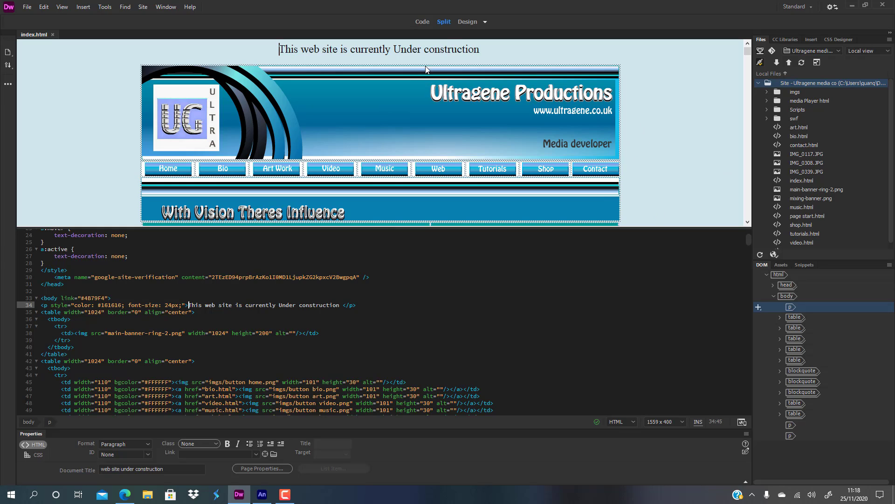
{"action": "left_click", "coordinate": [468, 22]}
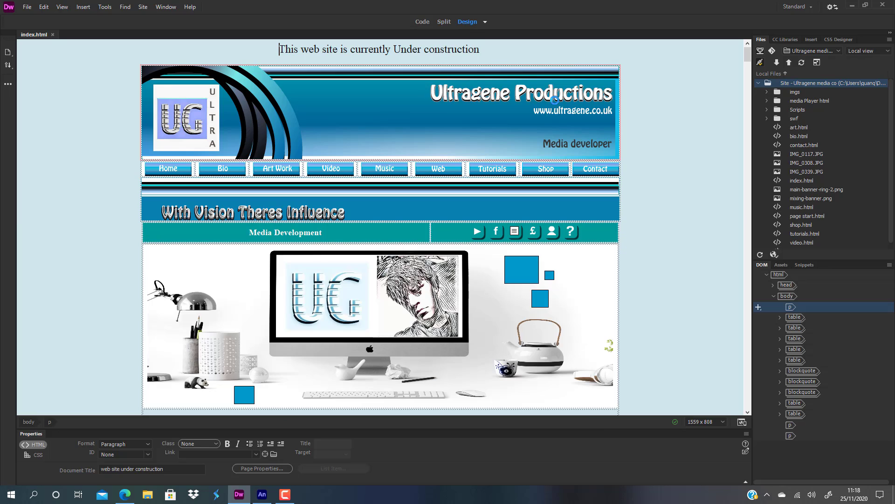
{"action": "scroll", "coordinate": [663, 255], "scroll_direction": "down", "scroll_amount": 8}
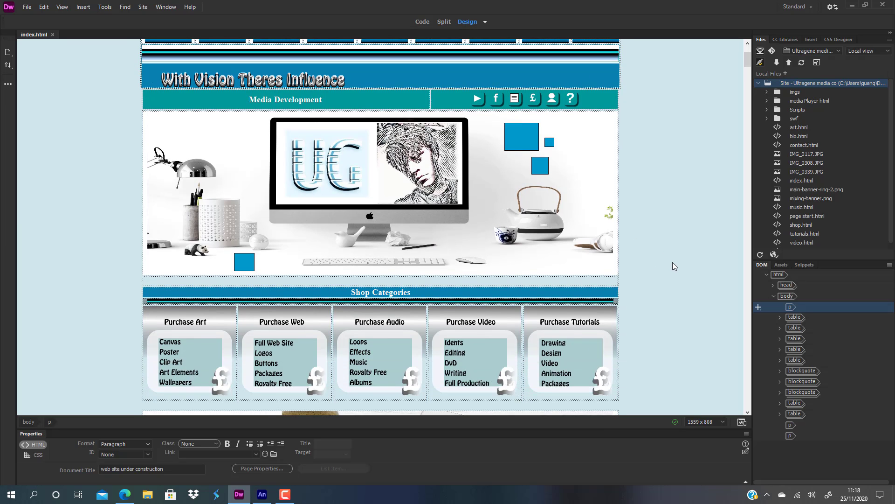
{"action": "scroll", "coordinate": [673, 262], "scroll_direction": "down", "scroll_amount": 1}
{"action": "scroll", "coordinate": [673, 262], "scroll_direction": "up", "scroll_amount": 5}
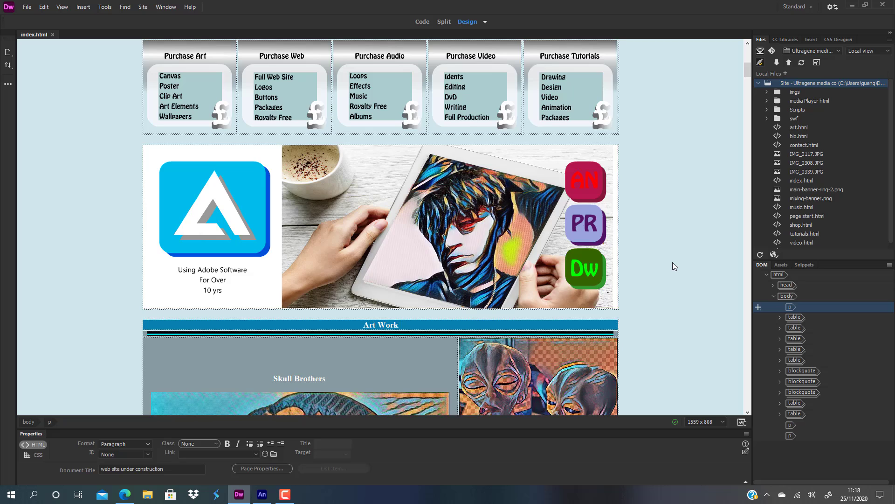
{"action": "scroll", "coordinate": [673, 263], "scroll_direction": "up", "scroll_amount": 4}
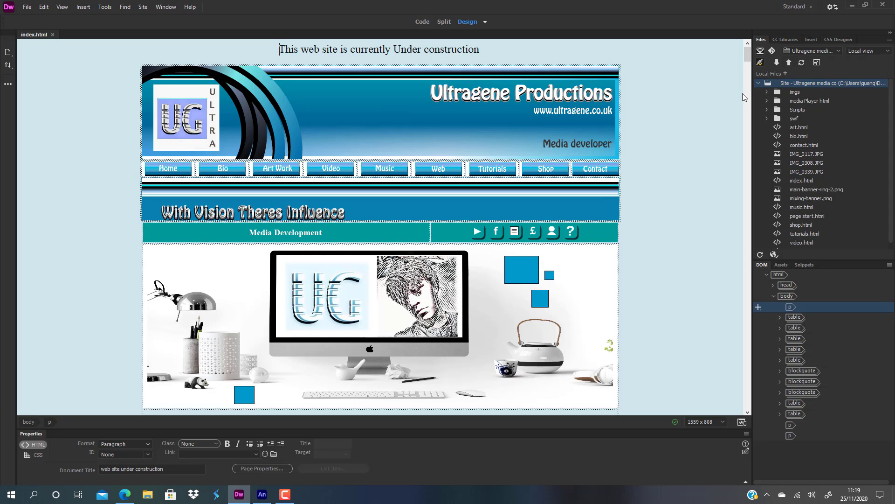
{"action": "left_click", "coordinate": [766, 92]}
{"action": "scroll", "coordinate": [826, 166], "scroll_direction": "down", "scroll_amount": 5}
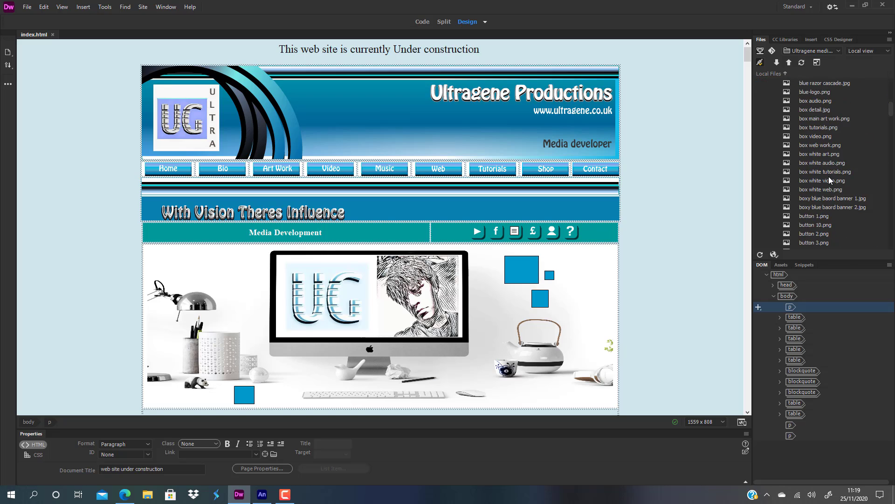
{"action": "scroll", "coordinate": [829, 181], "scroll_direction": "up", "scroll_amount": 10}
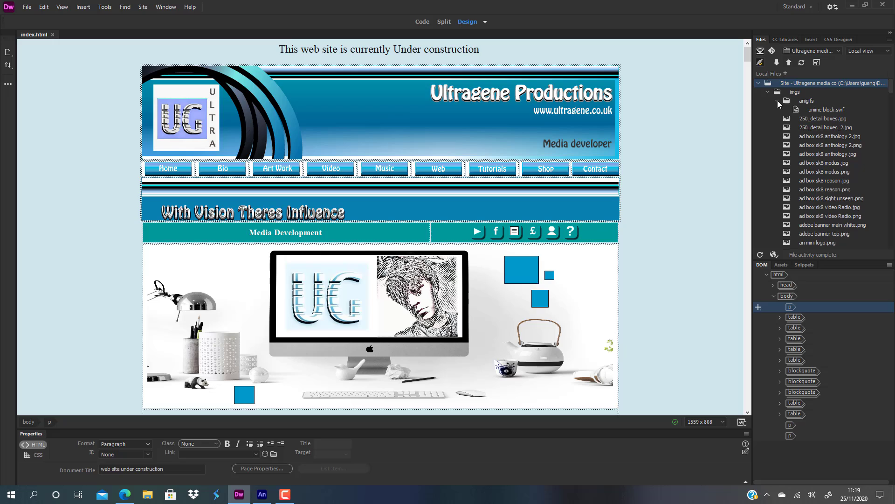
{"action": "left_click", "coordinate": [767, 92]}
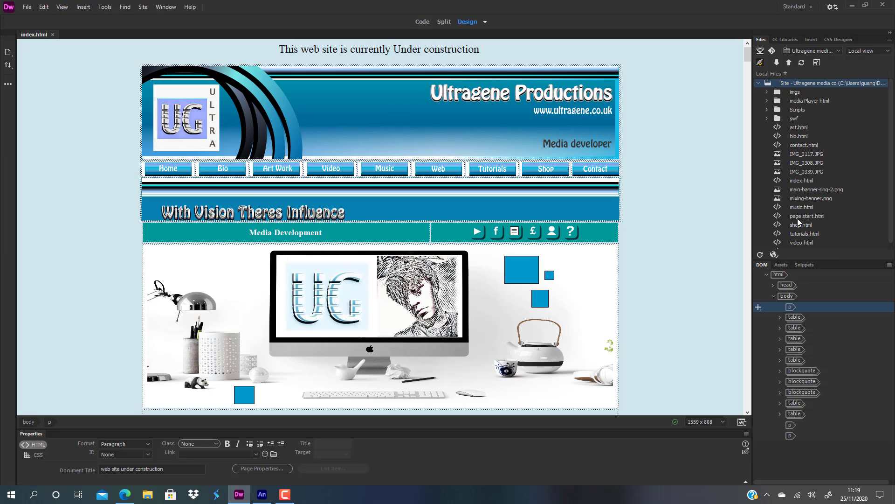
{"action": "scroll", "coordinate": [799, 217], "scroll_direction": "down", "scroll_amount": 1}
{"action": "scroll", "coordinate": [801, 217], "scroll_direction": "up", "scroll_amount": 1}
{"action": "scroll", "coordinate": [797, 219], "scroll_direction": "down", "scroll_amount": 1}
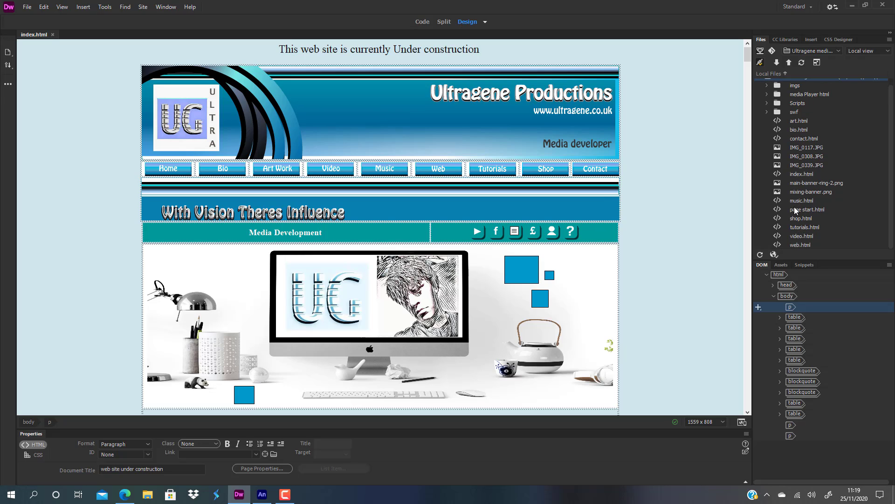
{"action": "scroll", "coordinate": [794, 206], "scroll_direction": "up", "scroll_amount": 1}
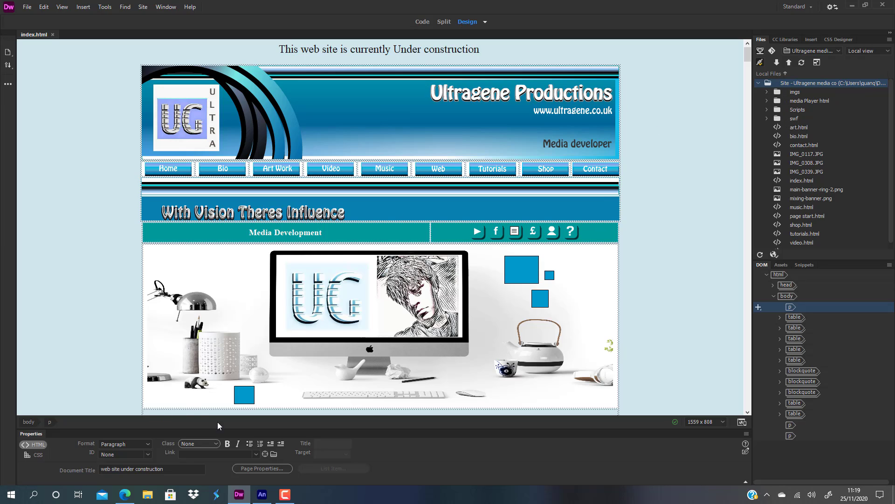
{"action": "left_click", "coordinate": [423, 21]}
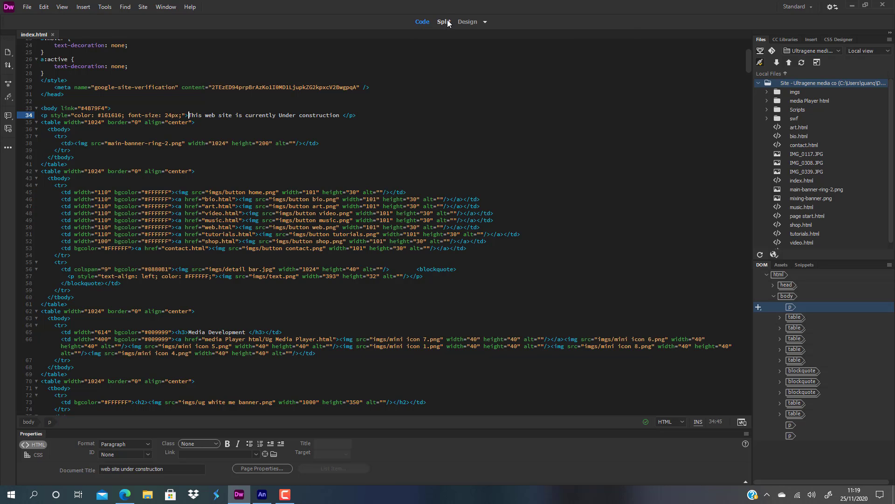
{"action": "left_click", "coordinate": [466, 21]}
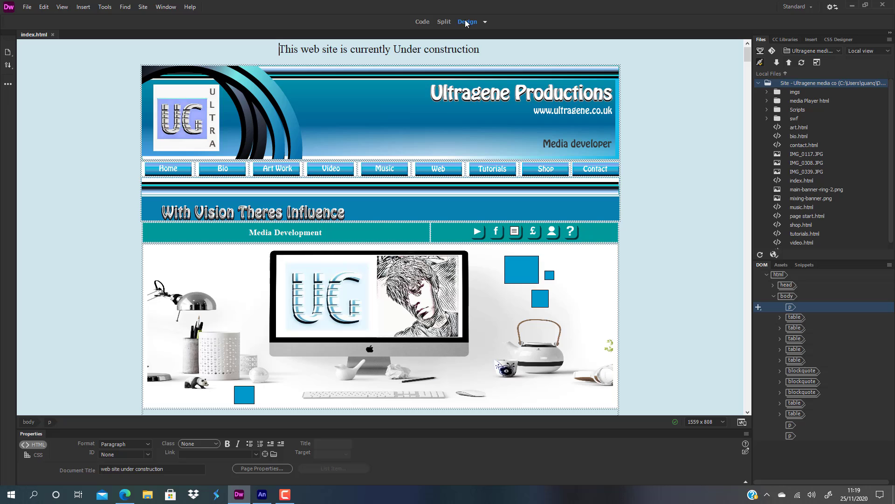
In mediaPlayer_HTML5 Canvas, expand the timeline, scrub to the 'shop' label at frame 500, then restore the stage.
{"action": "left_click", "coordinate": [261, 494]}
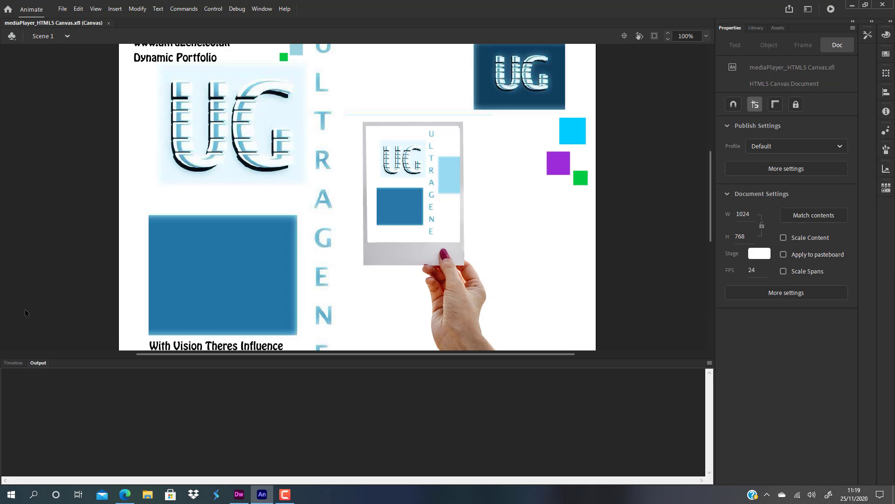
{"action": "left_click", "coordinate": [13, 363]}
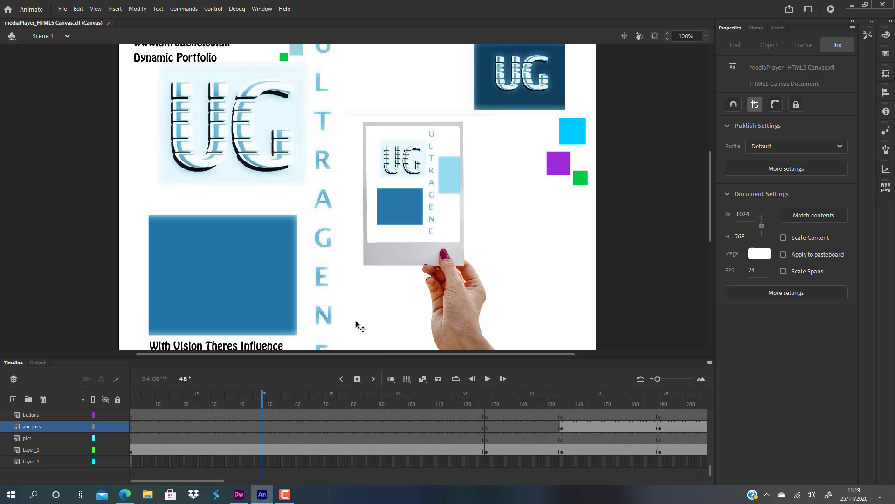
{"action": "left_click_drag", "start_coordinate": [374, 360], "coordinate": [388, 122]}
{"action": "scroll", "coordinate": [327, 222], "scroll_direction": "up", "scroll_amount": 6}
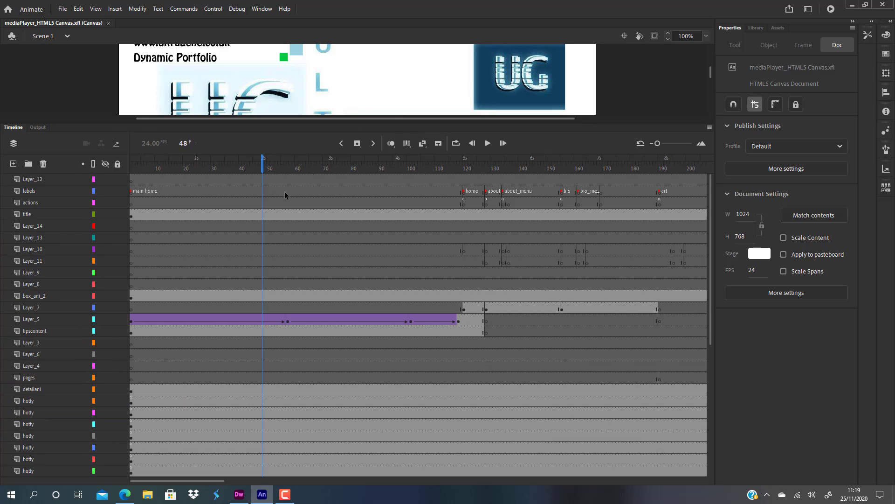
{"action": "left_click_drag", "start_coordinate": [260, 163], "coordinate": [743, 228]}
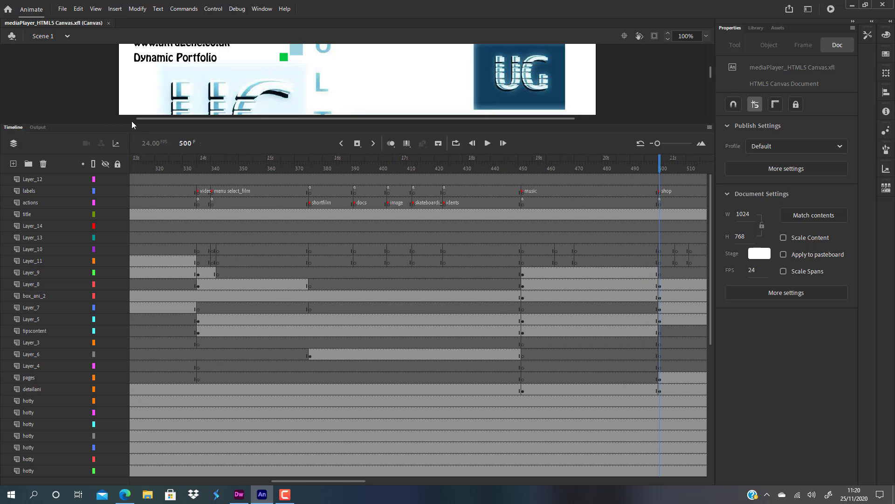
{"action": "left_click_drag", "start_coordinate": [132, 122], "coordinate": [131, 389]}
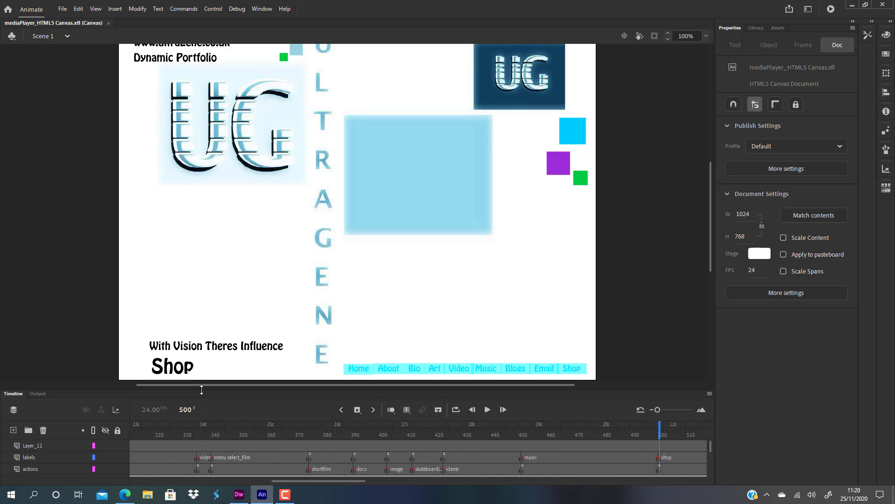
Raise the stage/timeline divider slightly beneath the frame 500 Shop page.
{"action": "left_click_drag", "start_coordinate": [203, 388], "coordinate": [204, 360]}
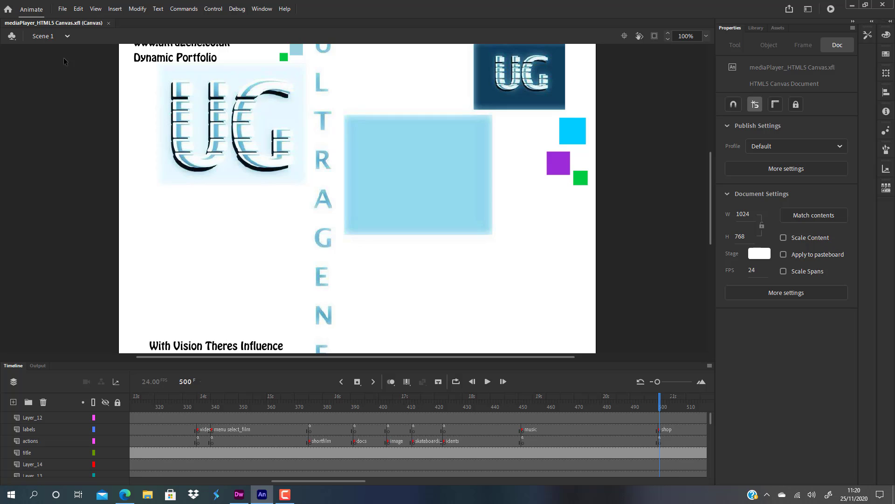
Open File > Publish Settings for the Ug Media Player JavaScript/HTML output.
{"action": "left_click", "coordinate": [62, 9]}
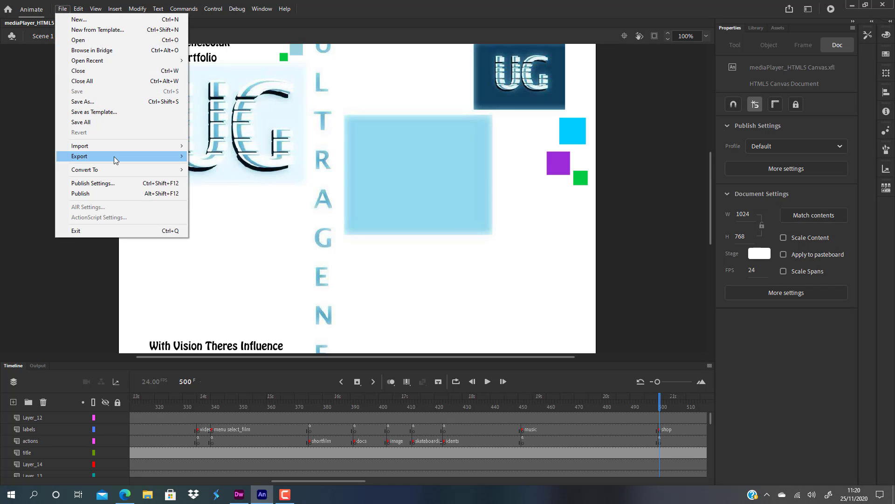
{"action": "mouse_move", "coordinate": [115, 160]}
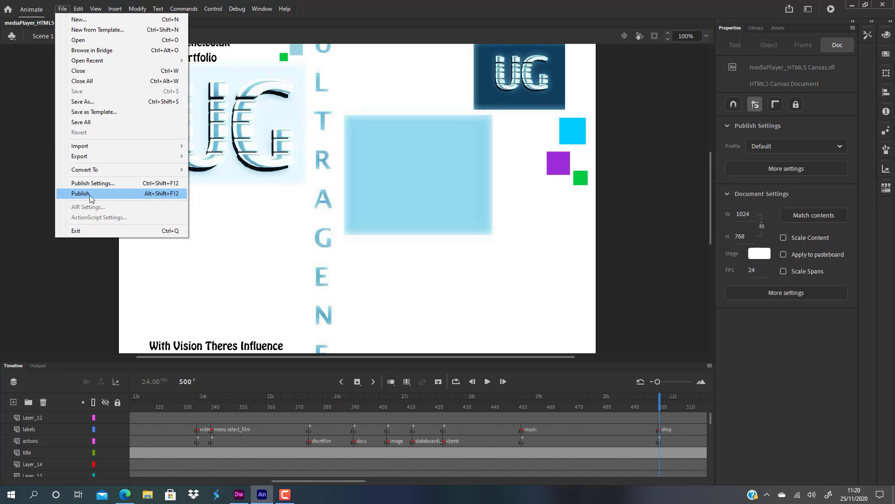
{"action": "left_click", "coordinate": [112, 184]}
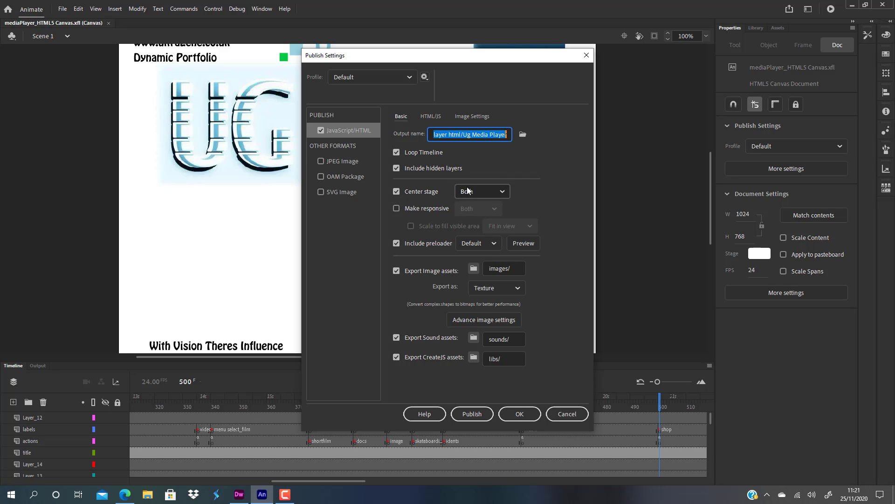
Leave Center stage on Both, confirm Publish Settings with OK, and close the Animate window.
{"action": "left_click", "coordinate": [500, 197]}
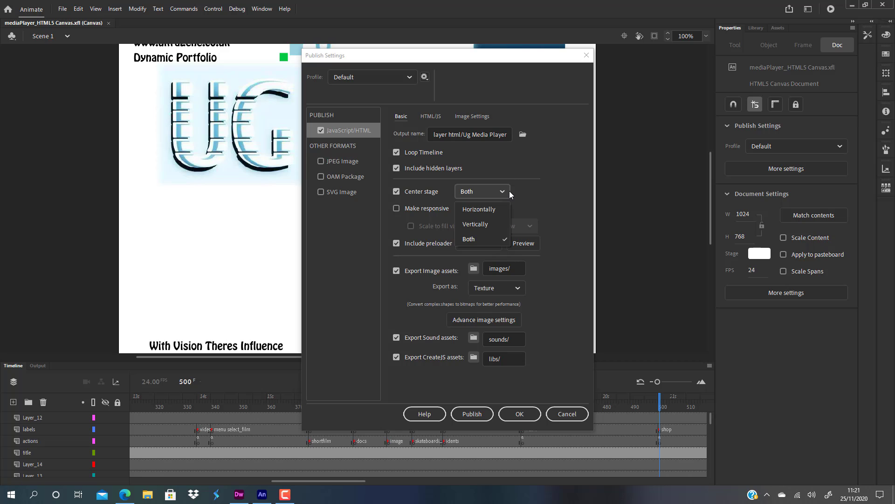
{"action": "left_click", "coordinate": [503, 195]}
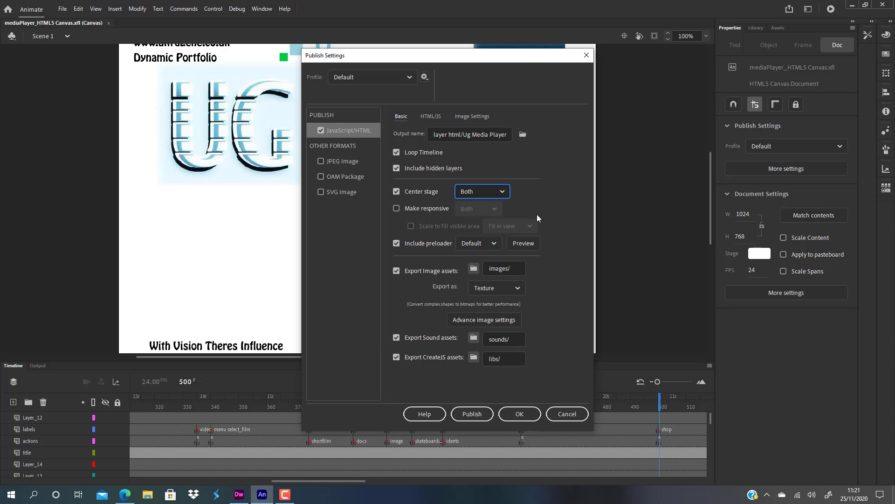
{"action": "left_click", "coordinate": [586, 57]}
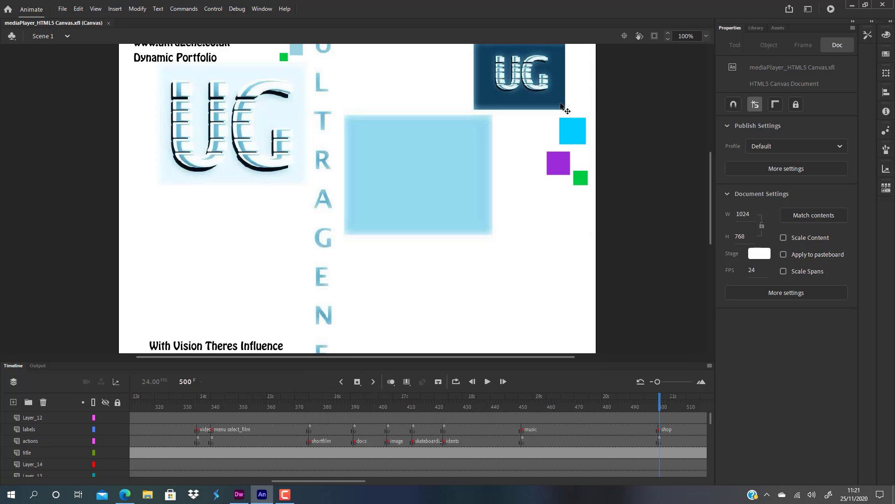
{"action": "left_click", "coordinate": [885, 5]}
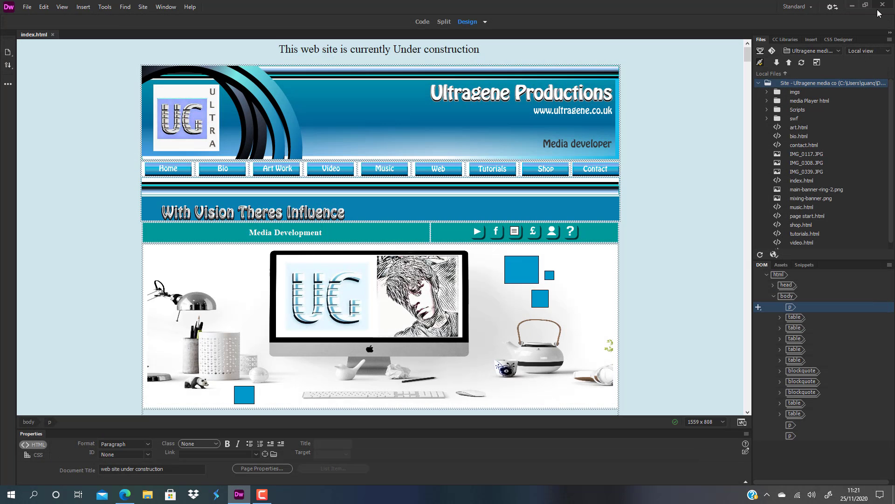
{"action": "left_click", "coordinate": [147, 495]}
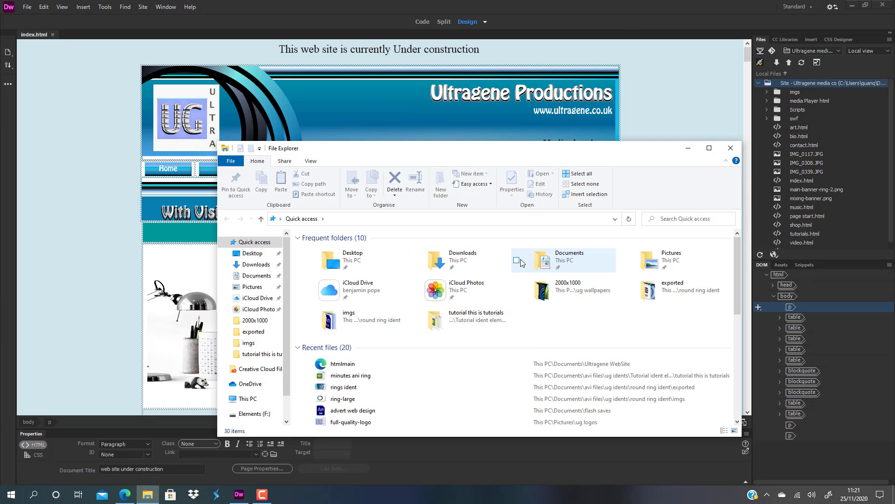
{"action": "double_click", "coordinate": [549, 261]}
{"action": "scroll", "coordinate": [556, 329], "scroll_direction": "down", "scroll_amount": 3}
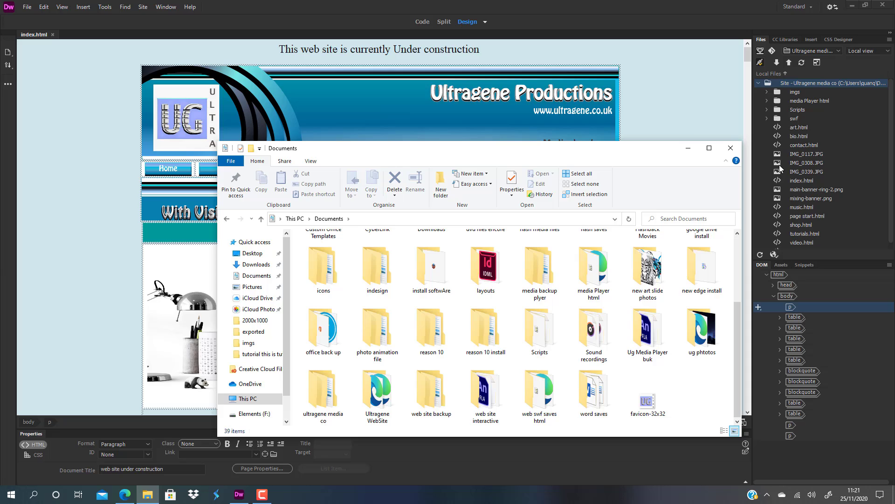
{"action": "left_click", "coordinate": [731, 148]}
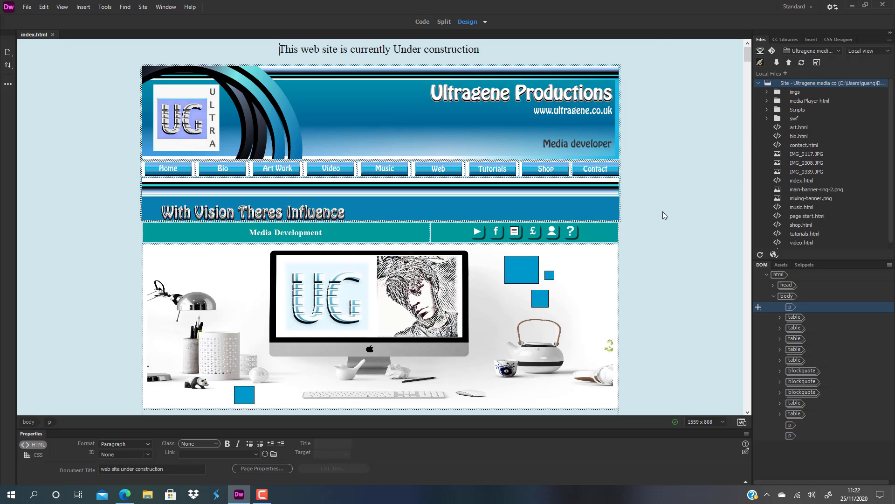
{"action": "left_click", "coordinate": [148, 495]}
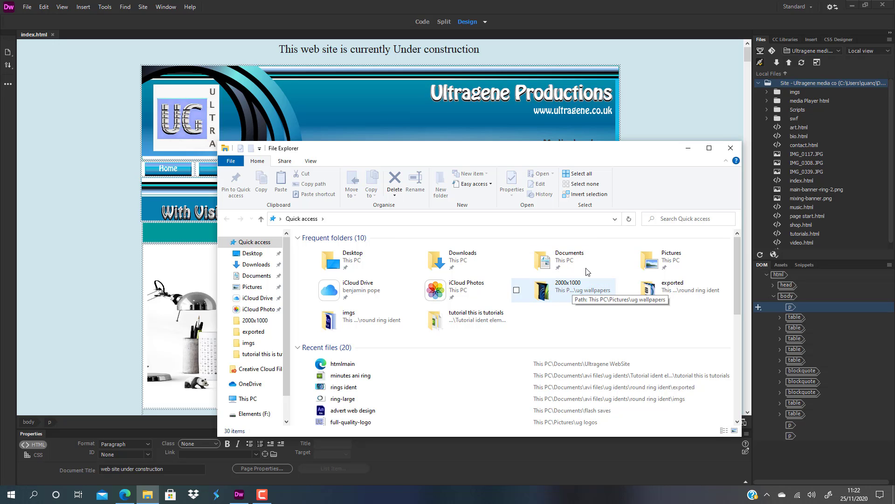
{"action": "left_click_drag", "start_coordinate": [576, 261], "coordinate": [545, 263]}
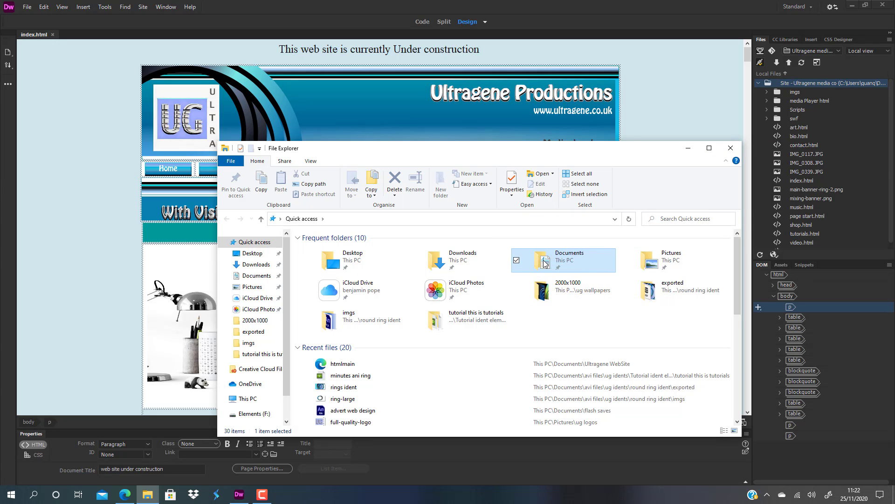
{"action": "left_click", "coordinate": [730, 148]}
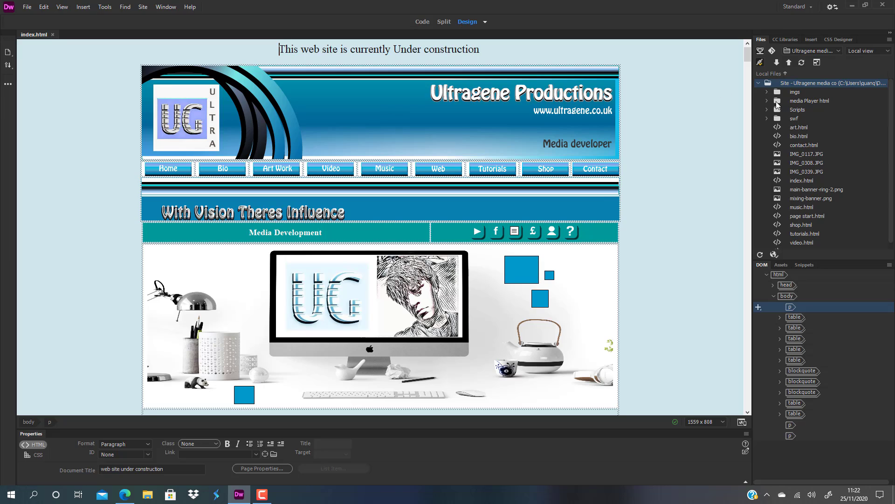
{"action": "left_click", "coordinate": [777, 104]}
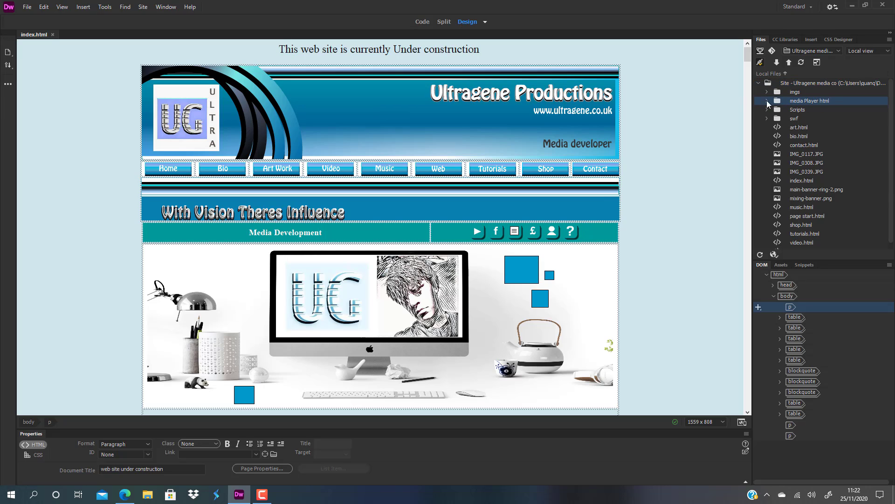
{"action": "left_click", "coordinate": [768, 101]}
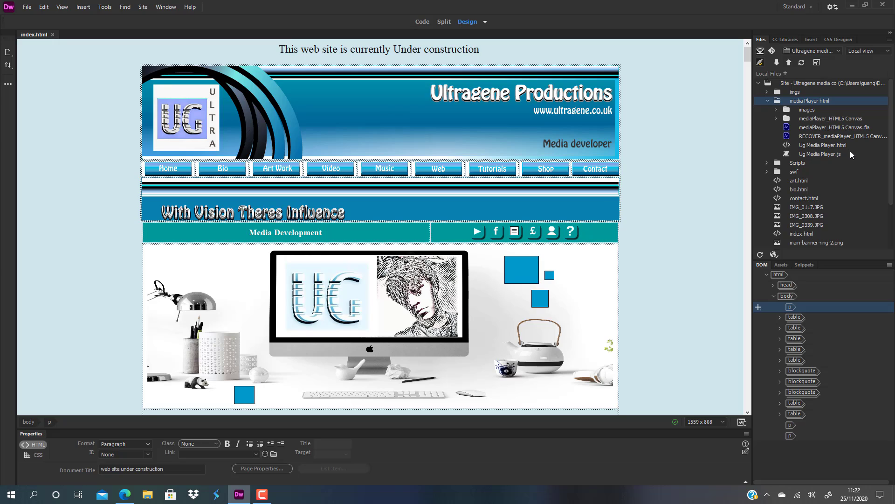
{"action": "left_click", "coordinate": [767, 101]}
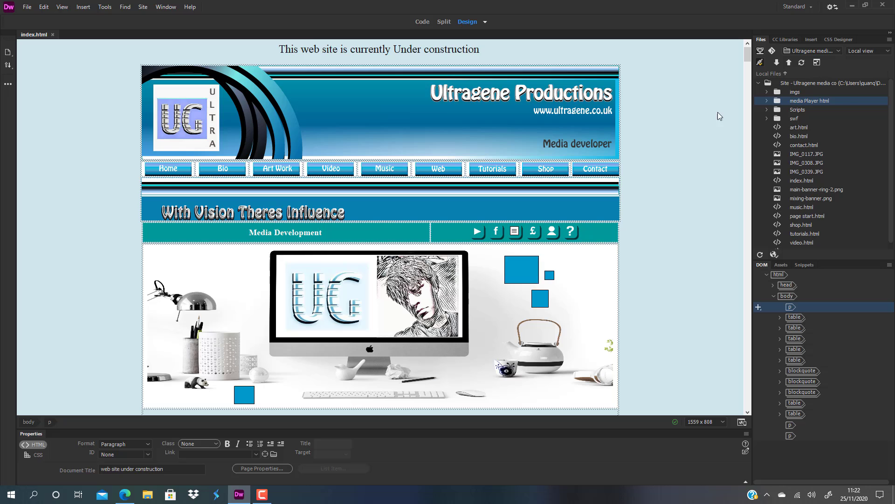
Close the Dreamweaver window so only the Windows desktop remains.
{"action": "left_click", "coordinate": [885, 6]}
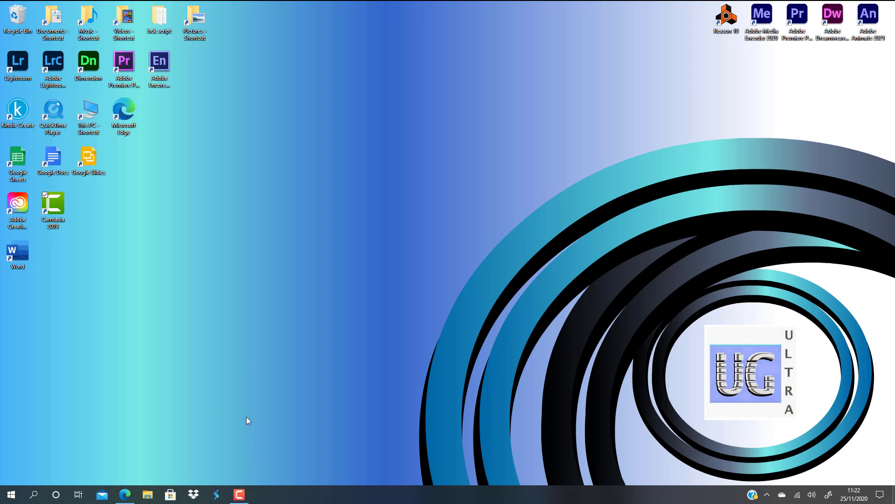
In Edge, scroll ultragene.co.uk and launch the Ug Media Player from the Media Development play link.
{"action": "left_click", "coordinate": [125, 492]}
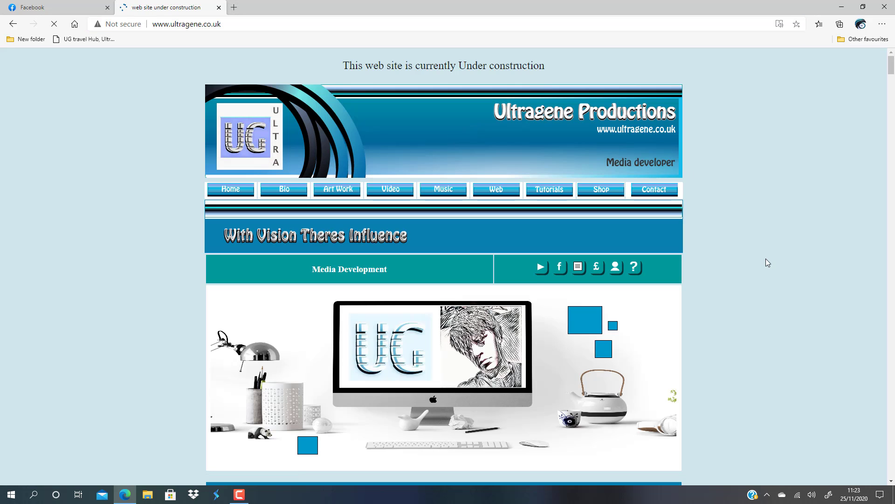
{"action": "scroll", "coordinate": [773, 250], "scroll_direction": "down", "scroll_amount": 1}
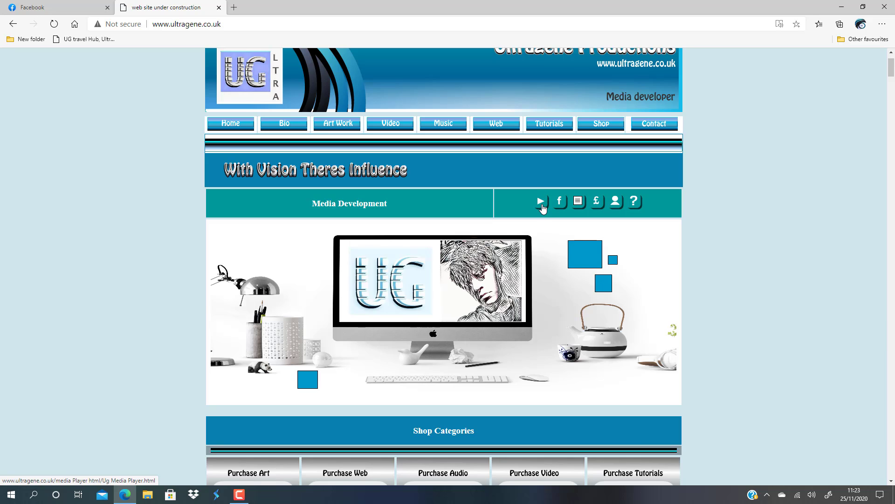
{"action": "left_click", "coordinate": [541, 203]}
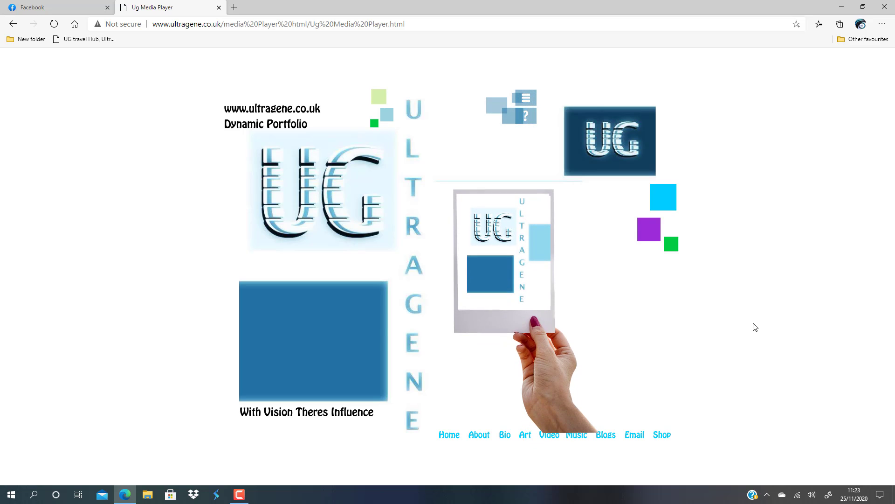
Cycle through the player's About, Bio and Art sections twice, ending on the Art slideshow.
{"action": "left_click", "coordinate": [479, 435]}
{"action": "left_click", "coordinate": [506, 436]}
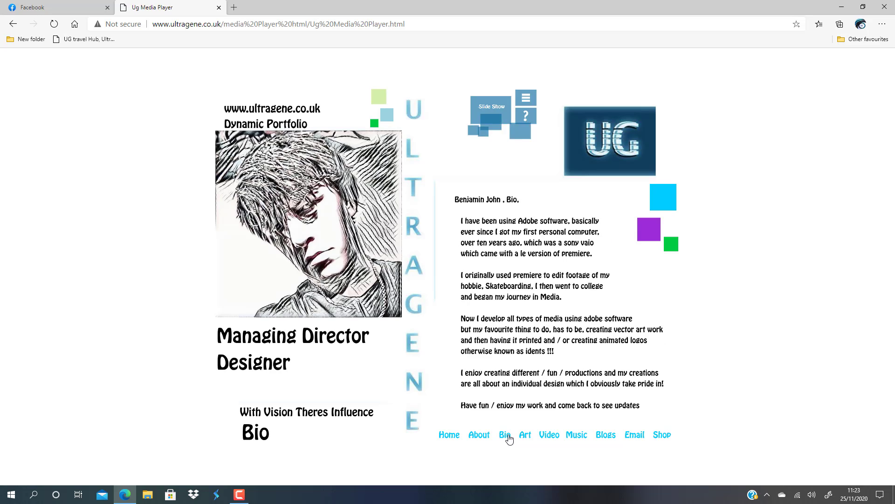
{"action": "left_click", "coordinate": [527, 435]}
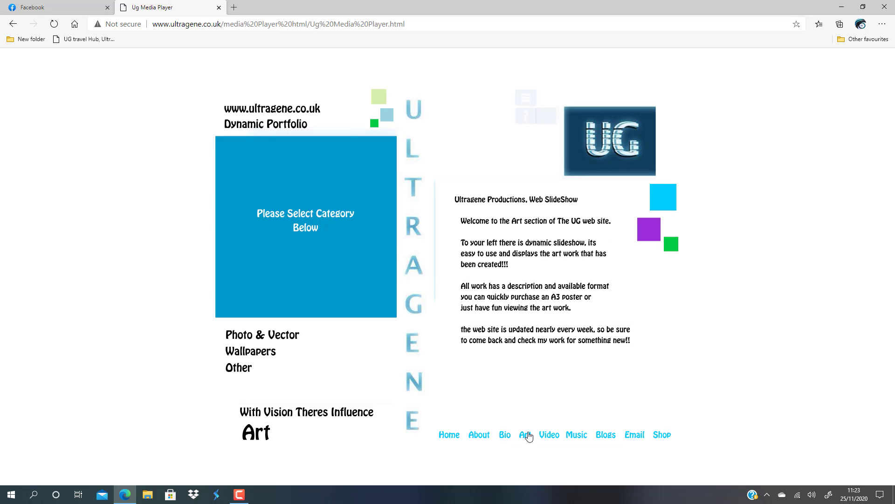
{"action": "left_click", "coordinate": [485, 438]}
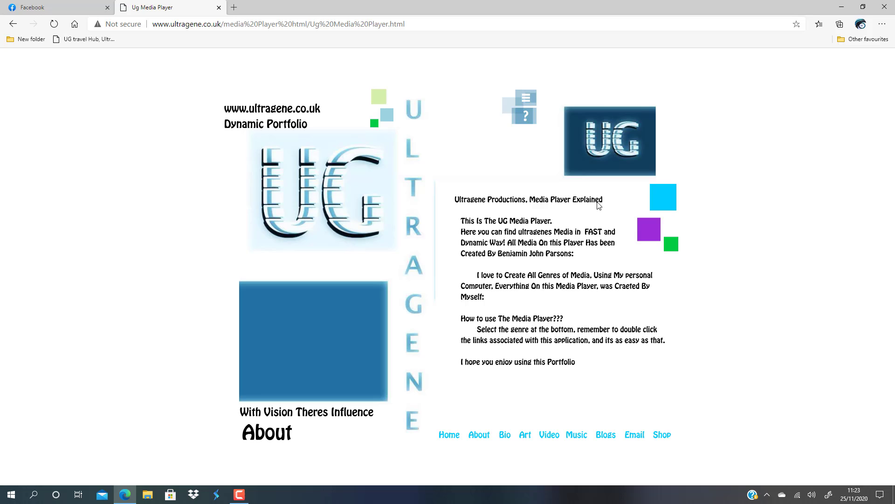
{"action": "left_click", "coordinate": [506, 435]}
{"action": "left_click", "coordinate": [525, 435]}
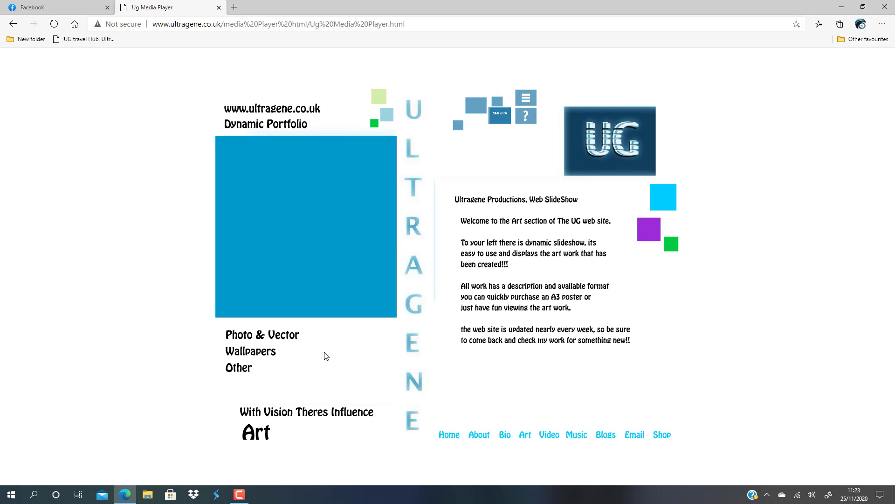
Load Photo & Vector and open and close the Skull Brothers £7.99 A3 poster info panel three times.
{"action": "left_click", "coordinate": [288, 337]}
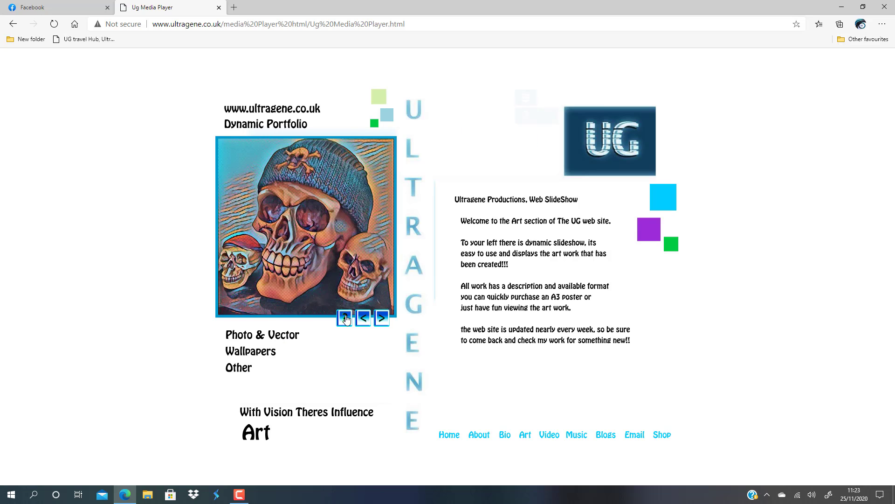
{"action": "left_click", "coordinate": [345, 319]}
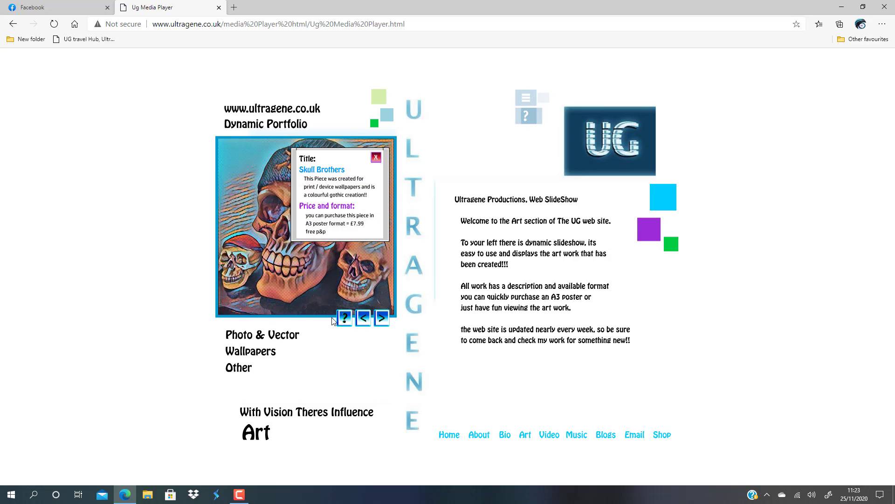
{"action": "left_click", "coordinate": [377, 157]}
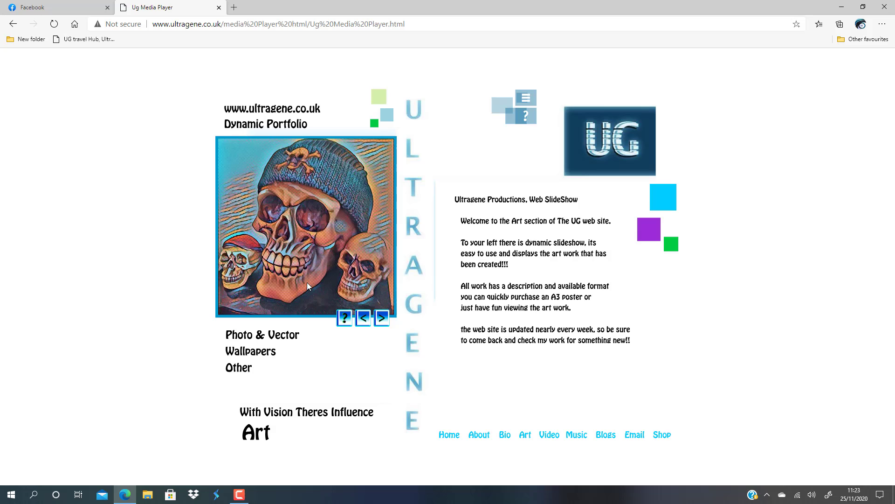
{"action": "left_click", "coordinate": [344, 319]}
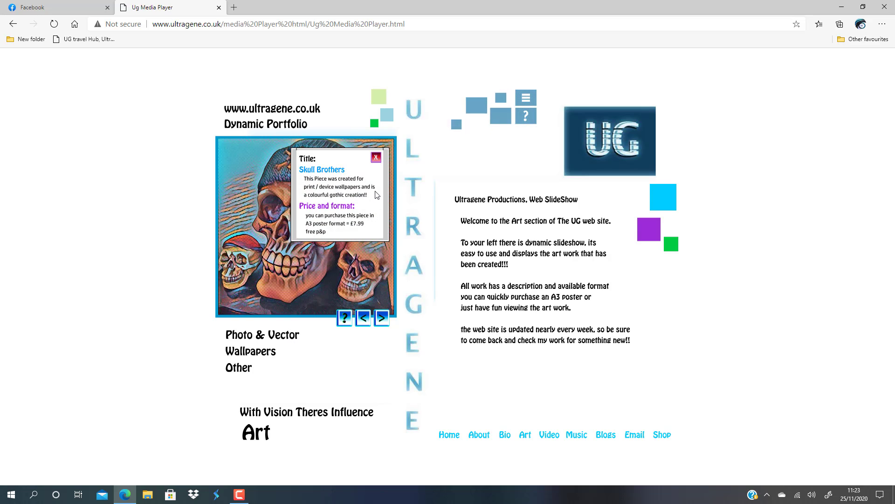
{"action": "left_click", "coordinate": [376, 158]}
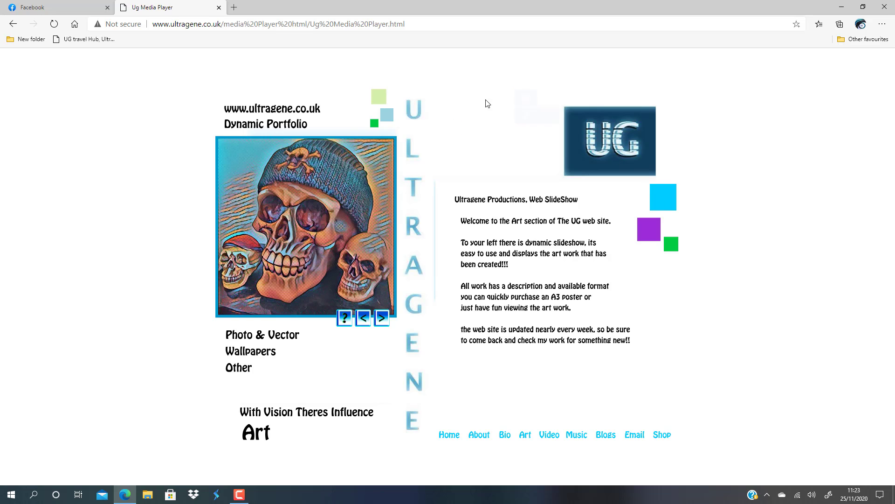
{"action": "left_click", "coordinate": [343, 319]}
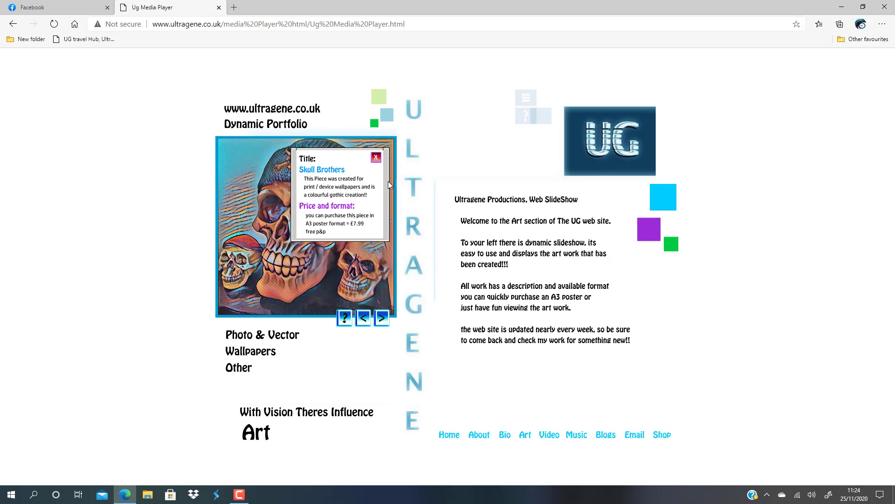
{"action": "left_click", "coordinate": [376, 157]}
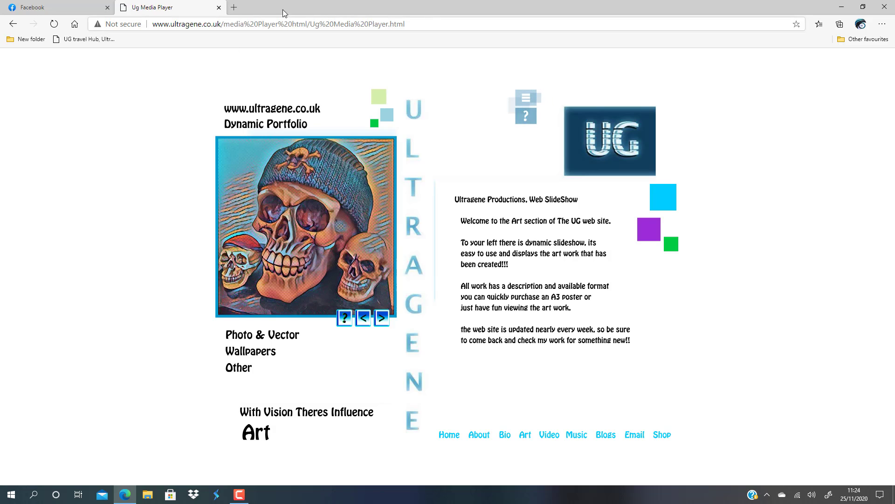